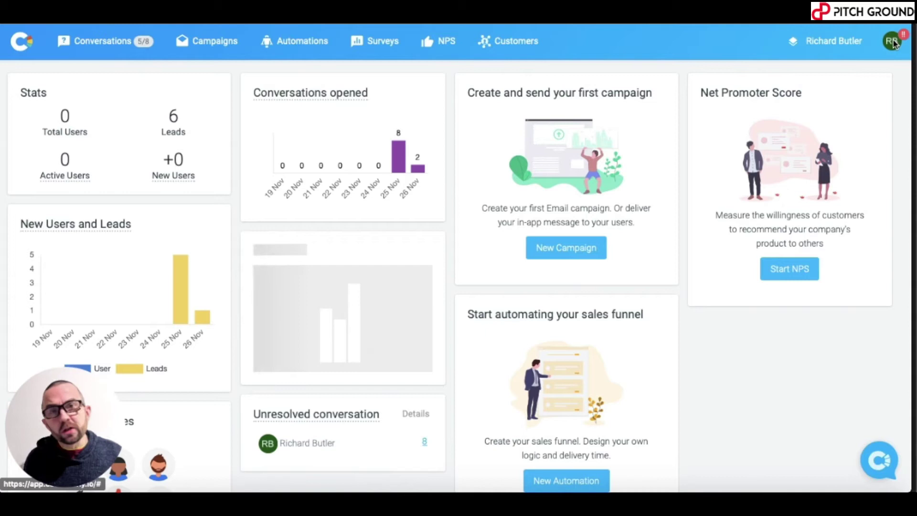
- Upload IMG_2149small.jpg as the profile photo and centre the crop circle on the face
left_click(893, 43)
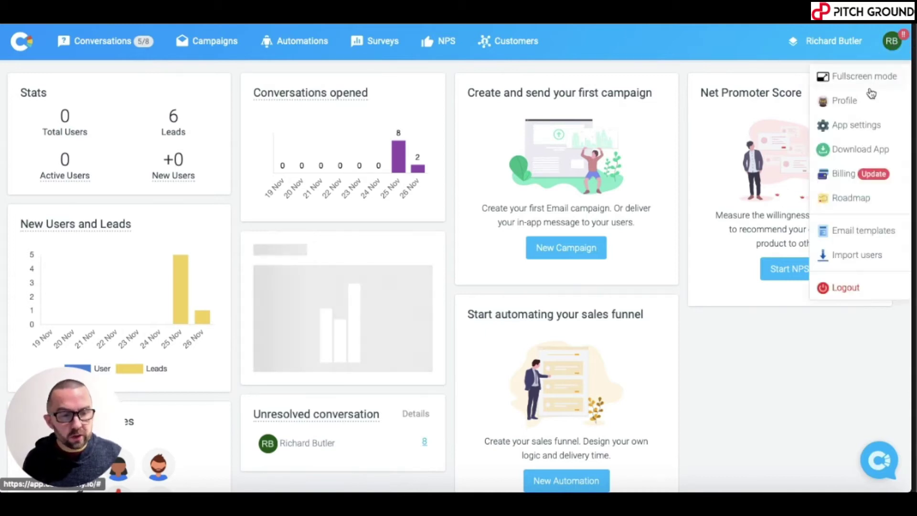
left_click(851, 101)
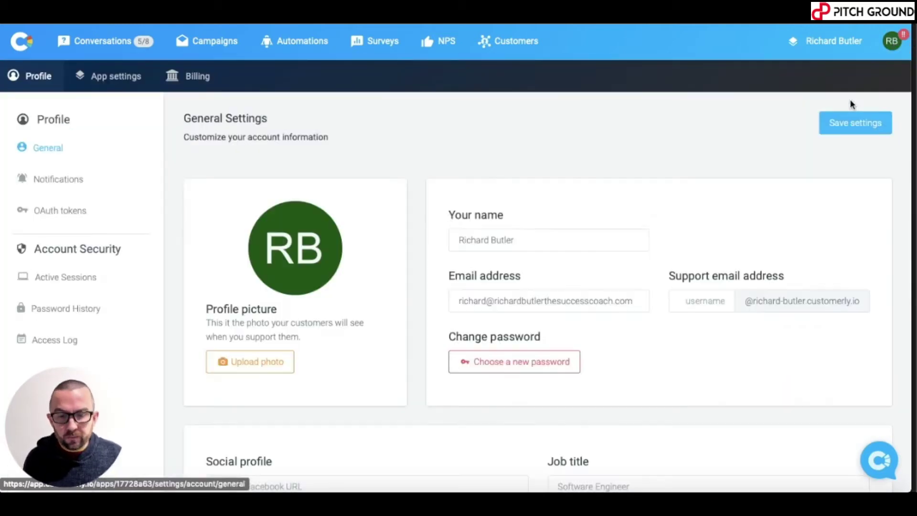
left_click(259, 364)
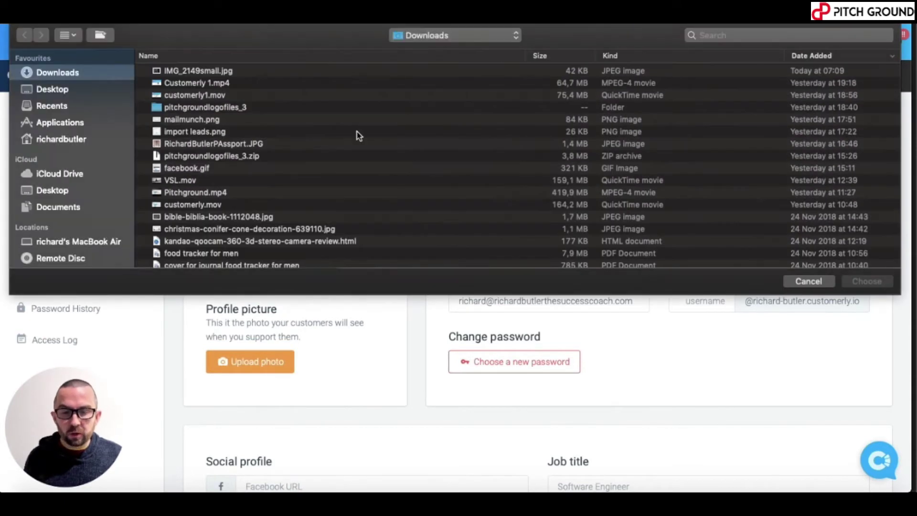
left_click(222, 72)
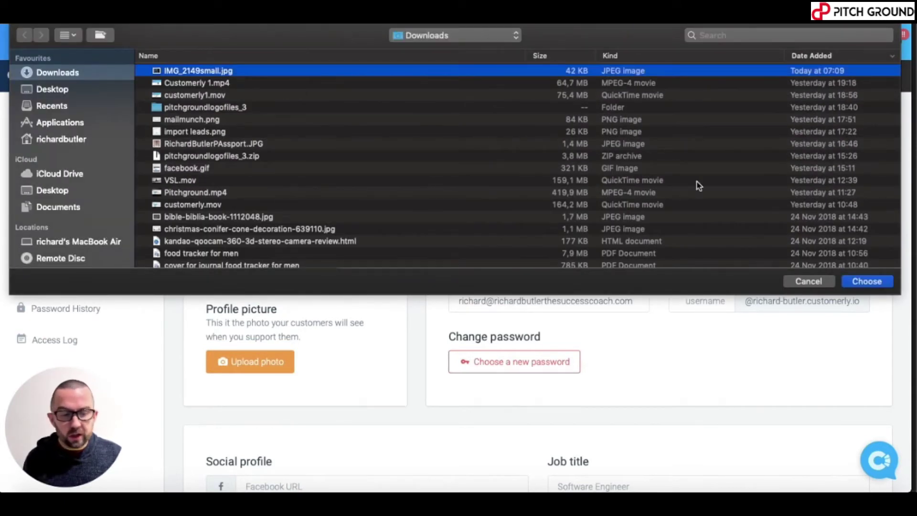
left_click(875, 283)
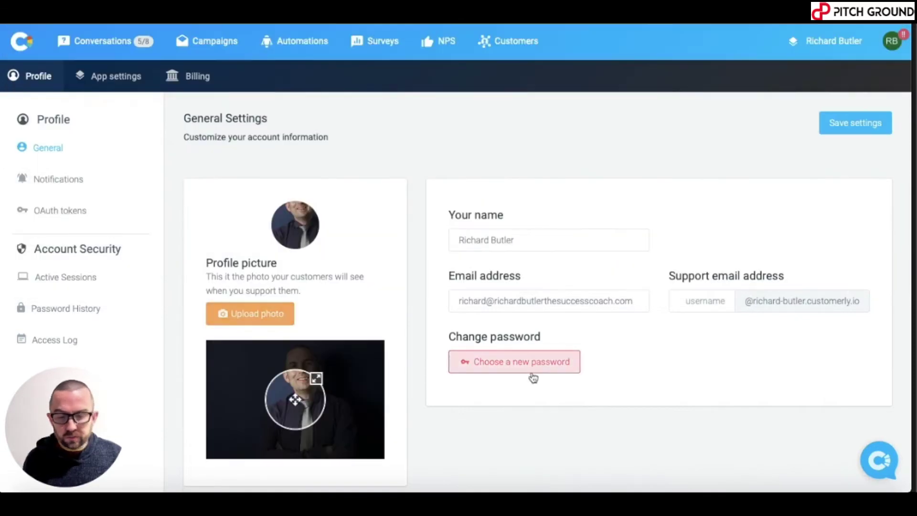
left_click_drag(305, 398, 312, 368)
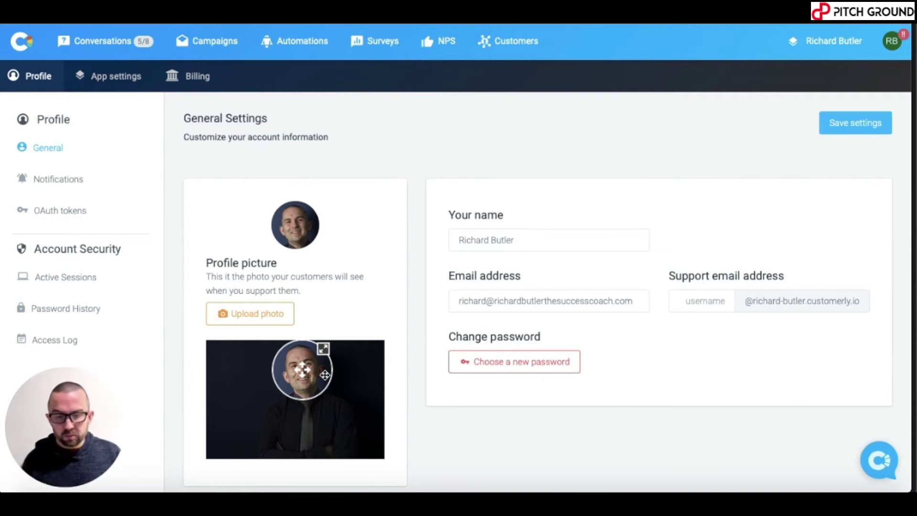
- Save the General Settings so the new picture becomes the account avatar
scroll(492, 387, "down", 2)
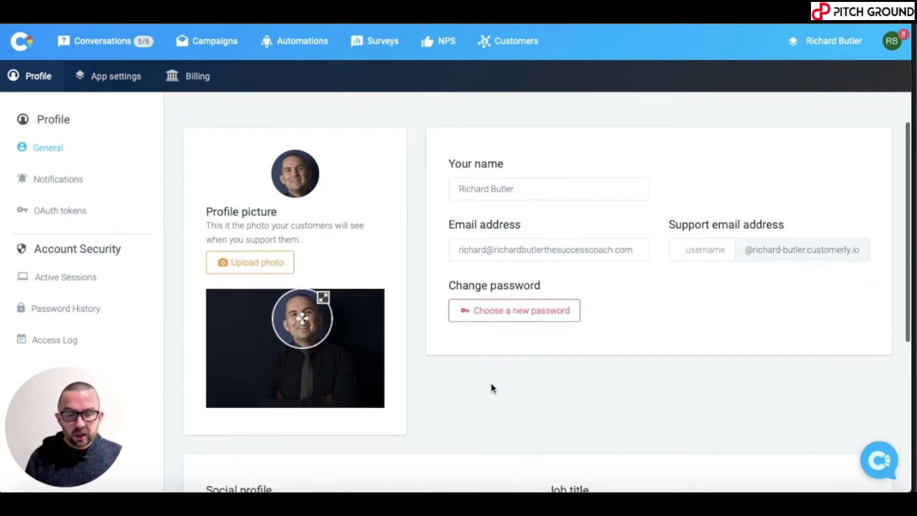
scroll(492, 387, "up", 1)
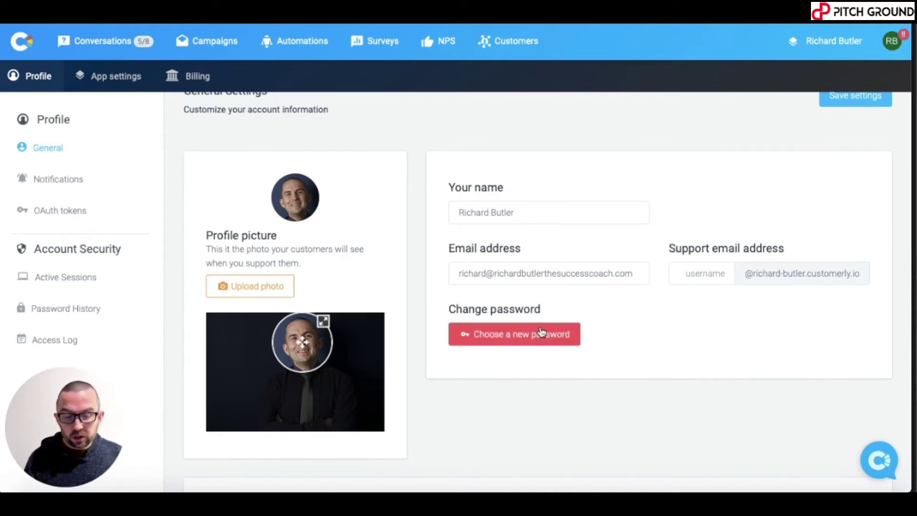
left_click(568, 281)
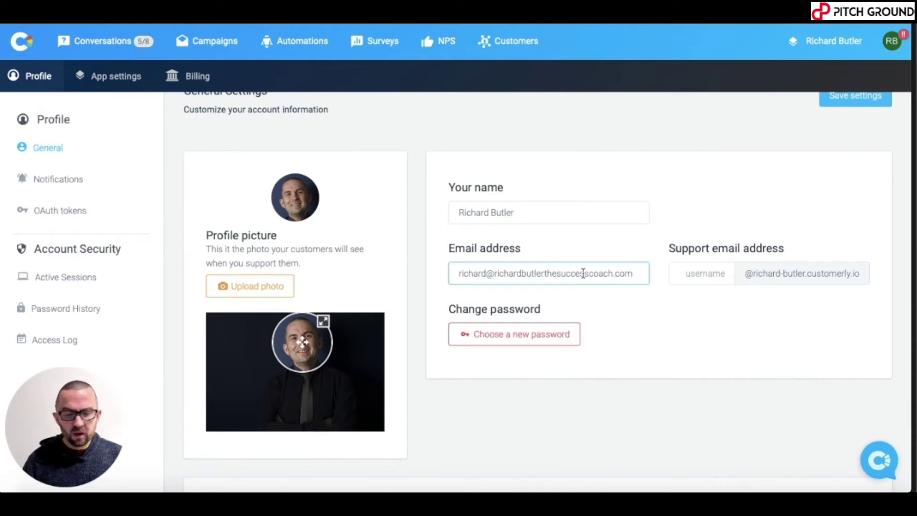
scroll(663, 282, "up", 2)
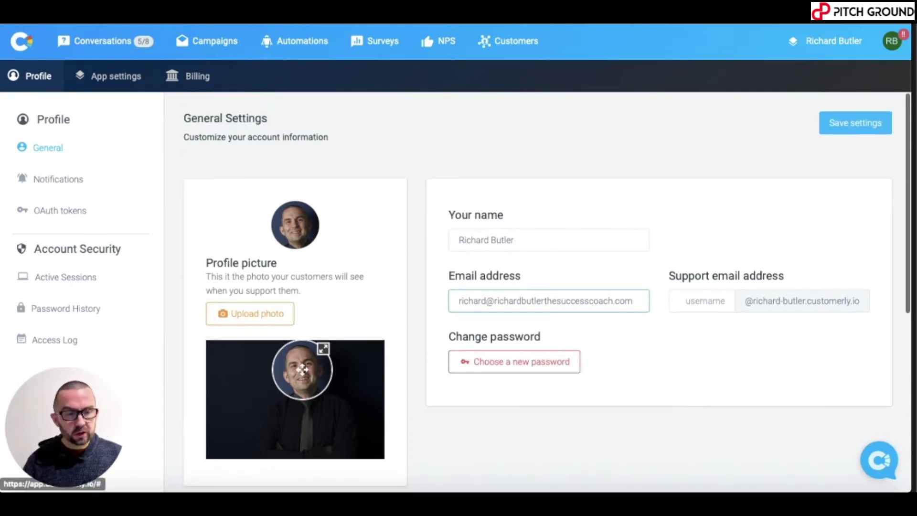
left_click(857, 129)
left_click(857, 129)
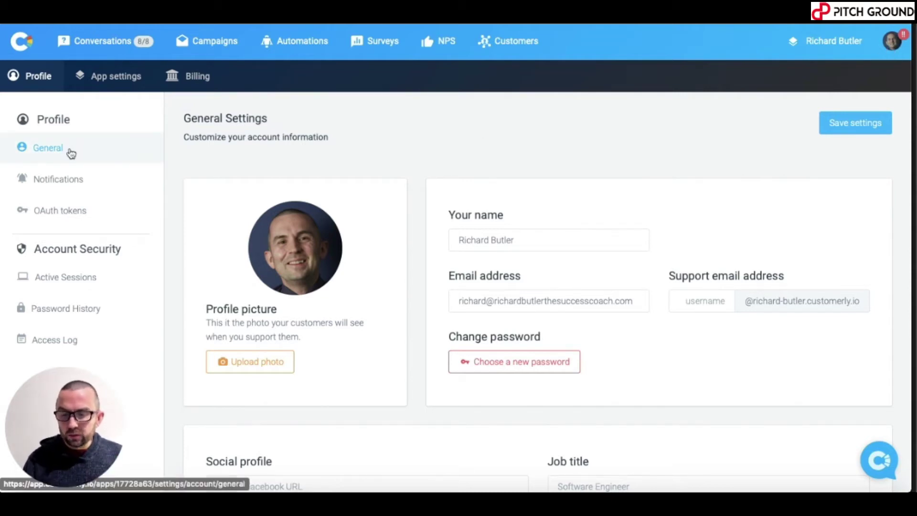
- Show the Notifications page with the desktop, mobile and email alert preferences
left_click(65, 182)
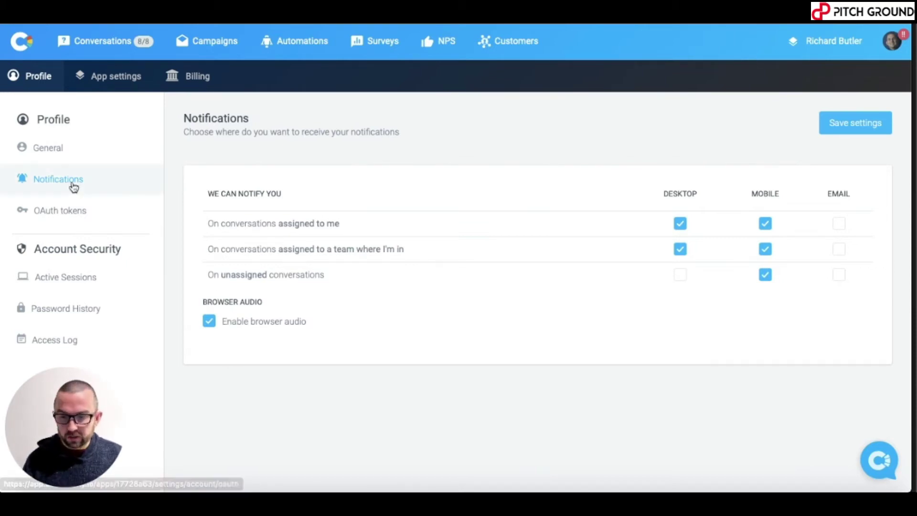
- Open Active Sessions via OAuth tokens and review the sessions' dates, IPs and browsers
left_click(62, 219)
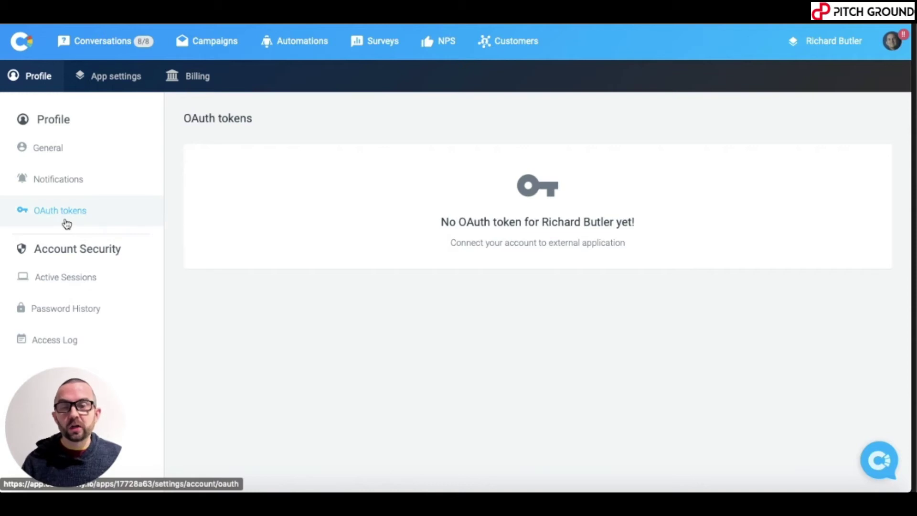
left_click(73, 290)
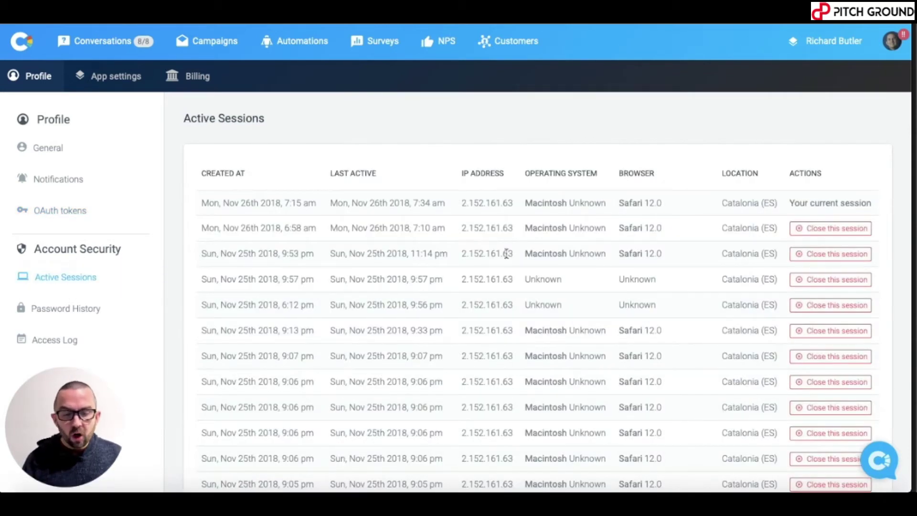
scroll(494, 266, "up", 1)
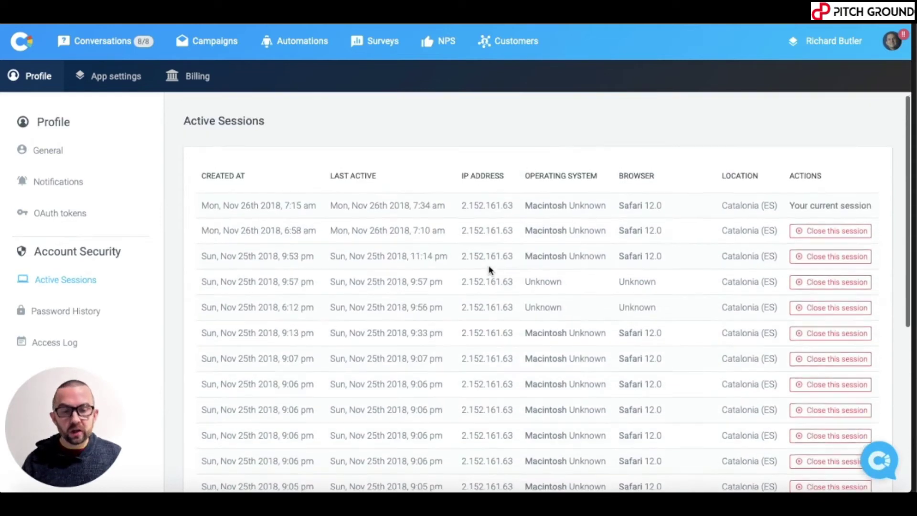
scroll(490, 268, "down", 2)
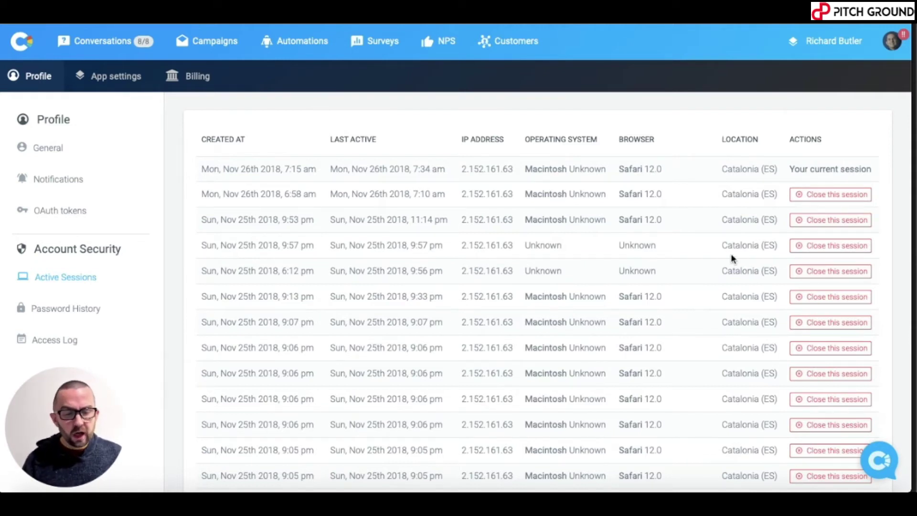
scroll(754, 216, "down", 10)
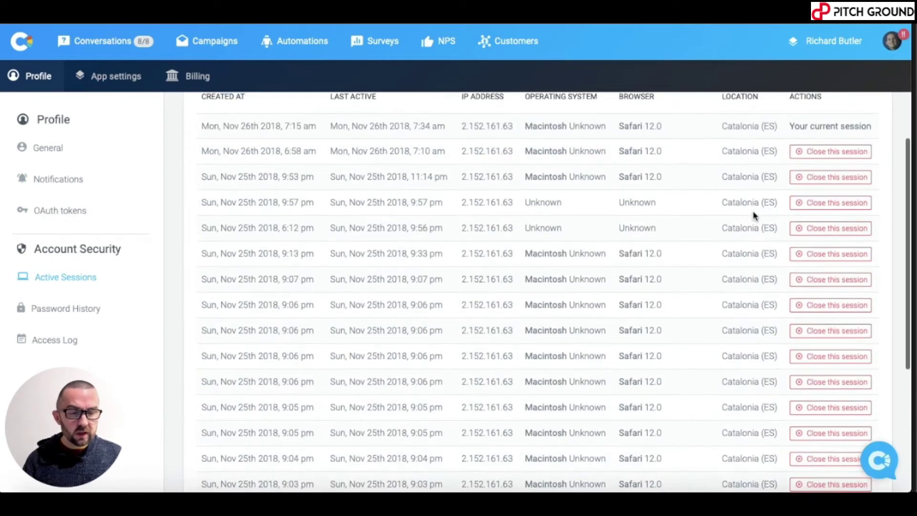
scroll(754, 216, "up", 12)
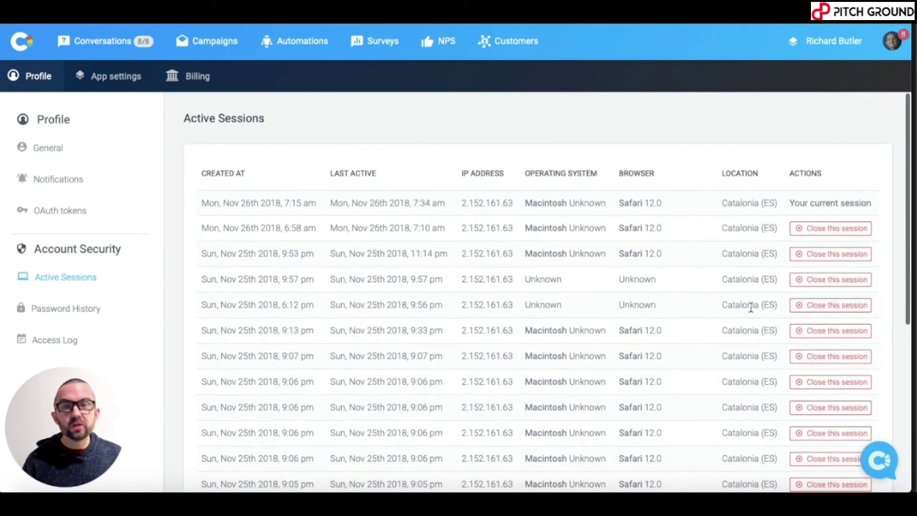
scroll(748, 255, "down", 2)
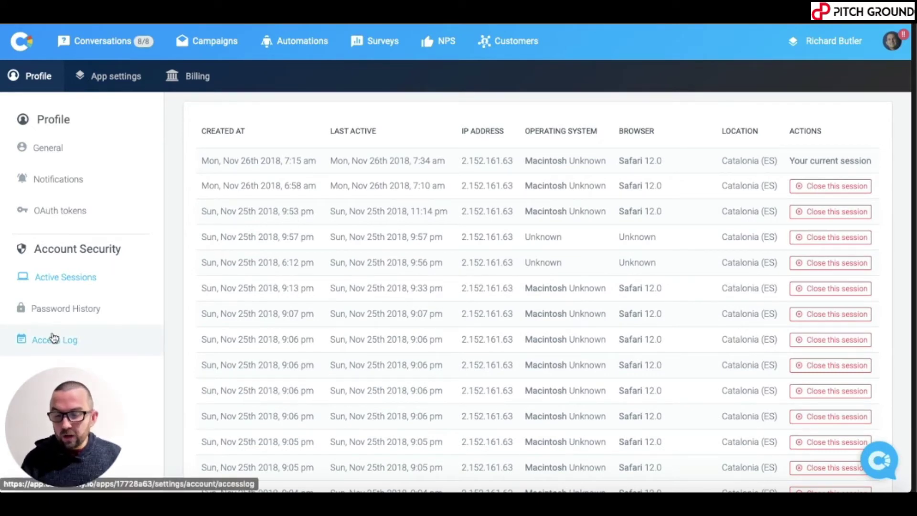
- View Password History, then review the Access Log's Nov 2018 logins
left_click(56, 311)
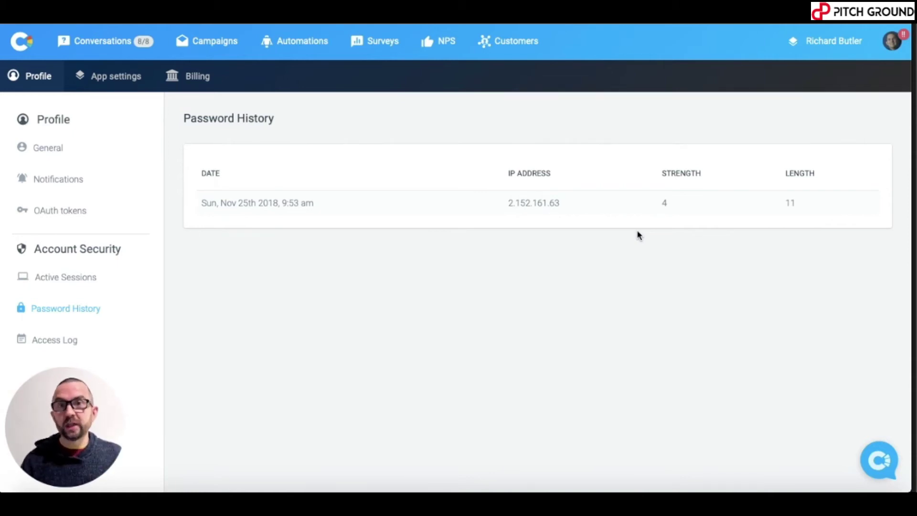
left_click(64, 347)
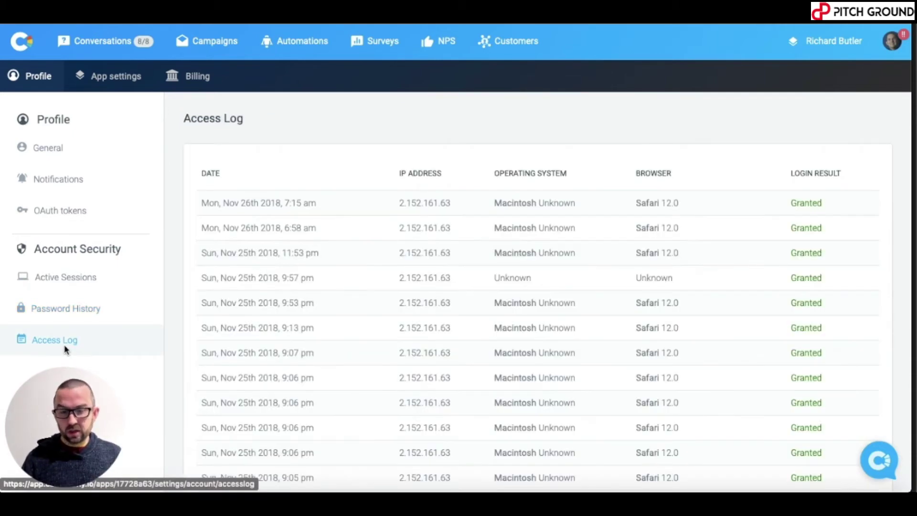
scroll(568, 323, "down", 10)
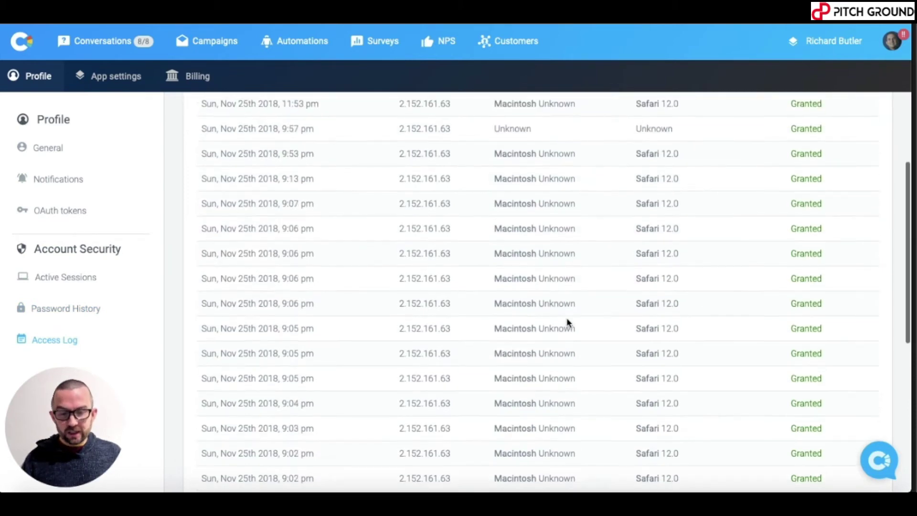
scroll(735, 215, "up", 10)
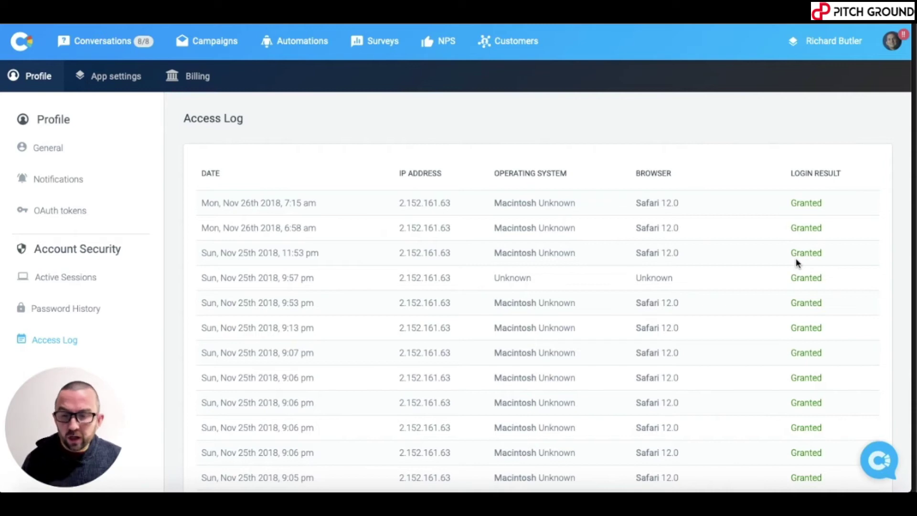
- Invite a new teammate by e-mail with restricted access from App settings > Teammates
left_click(117, 77)
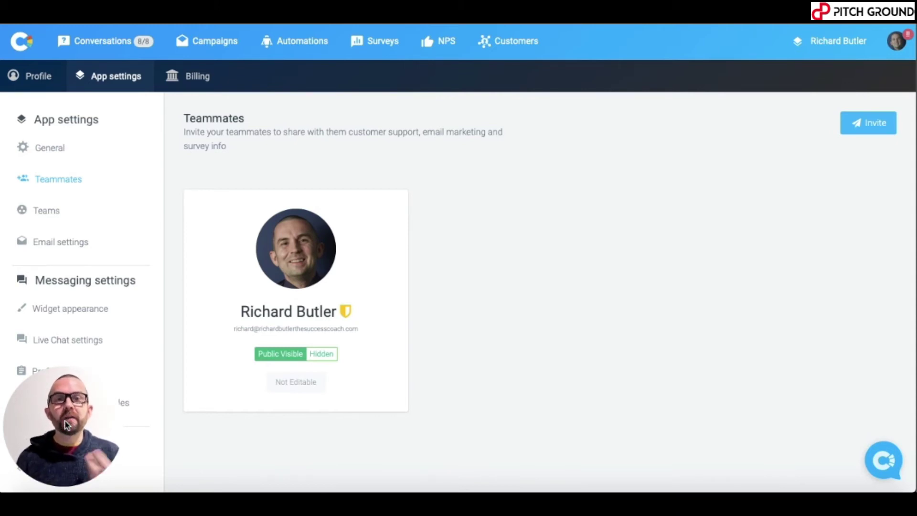
left_click(862, 124)
left_click(279, 278)
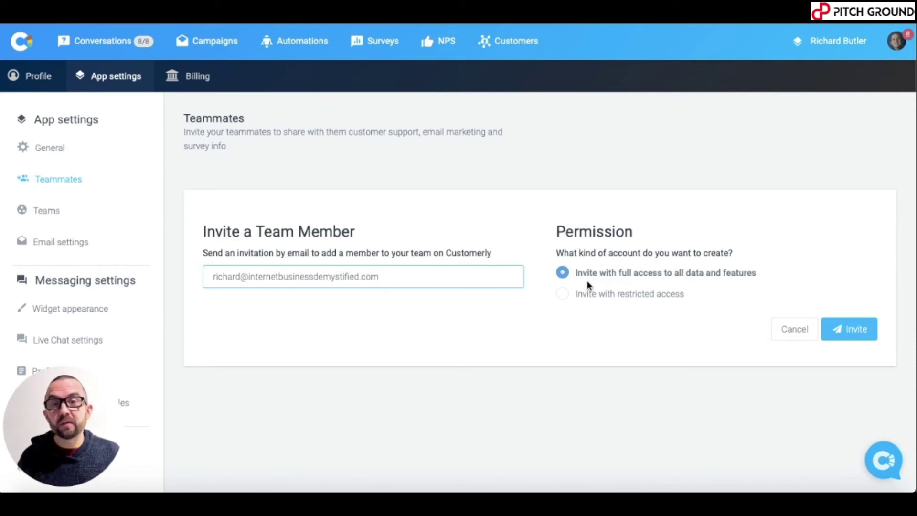
left_click(569, 298)
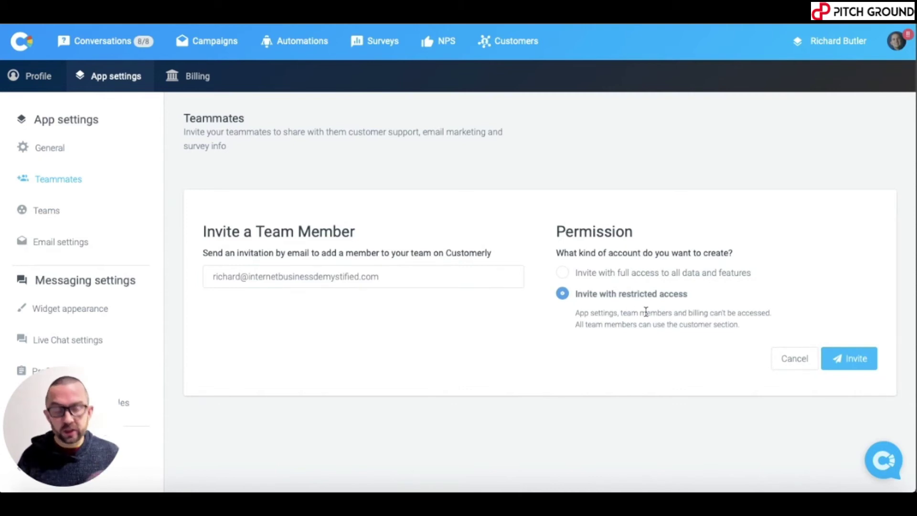
left_click(854, 364)
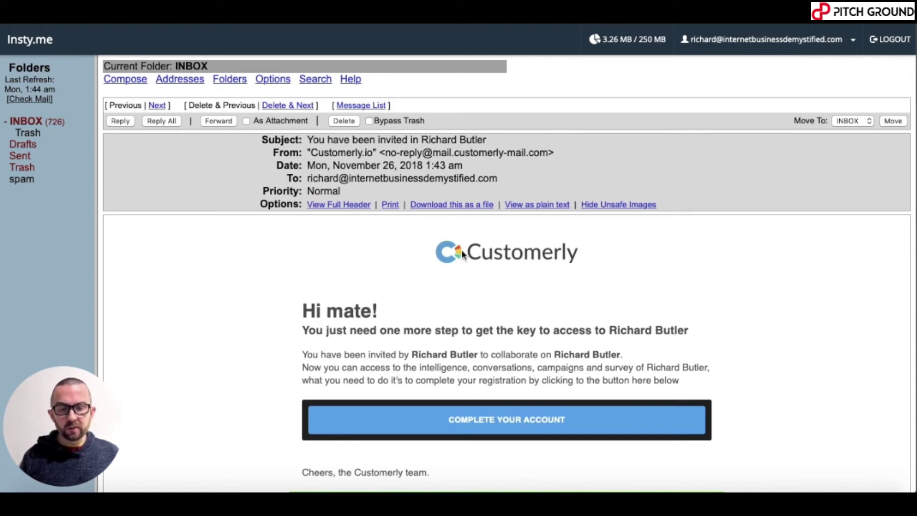
- Copy the COMPLETE YOUR ACCOUNT link and open it in a new private window
scroll(462, 249, "down", 1)
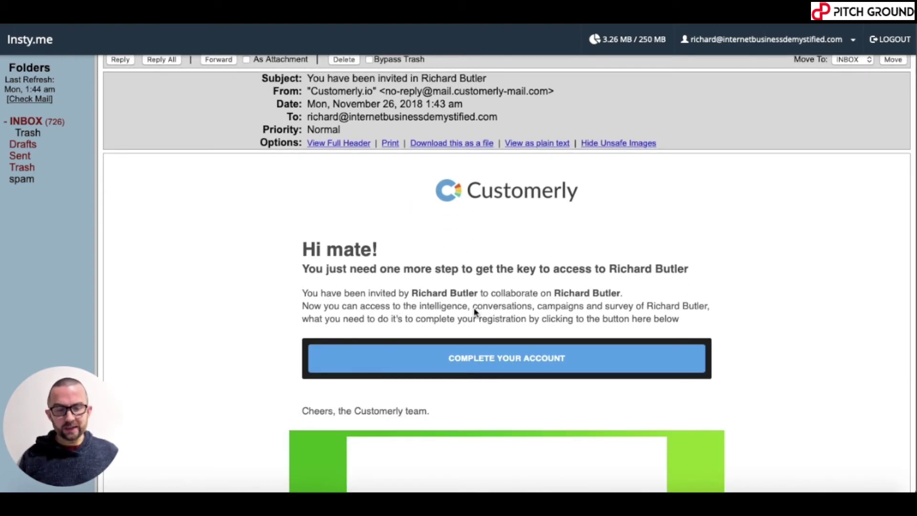
scroll(533, 296, "down", 1)
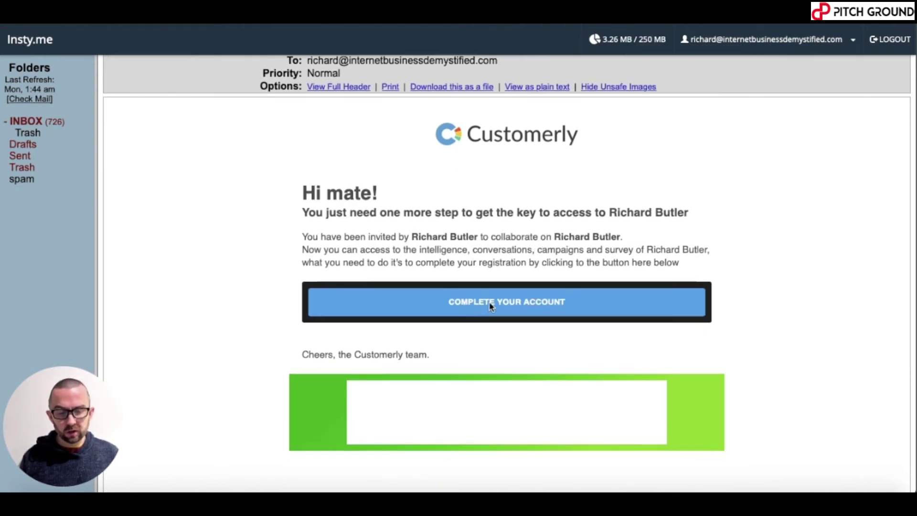
left_click(492, 306)
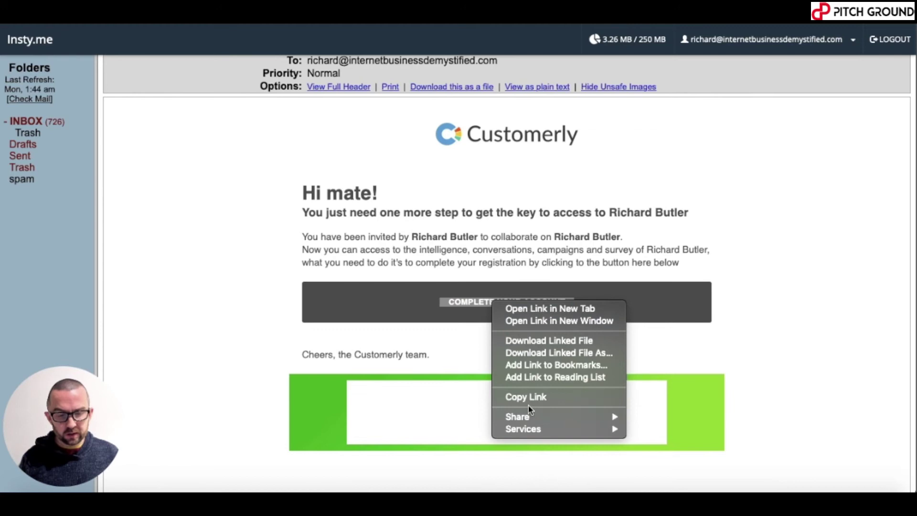
left_click(529, 399)
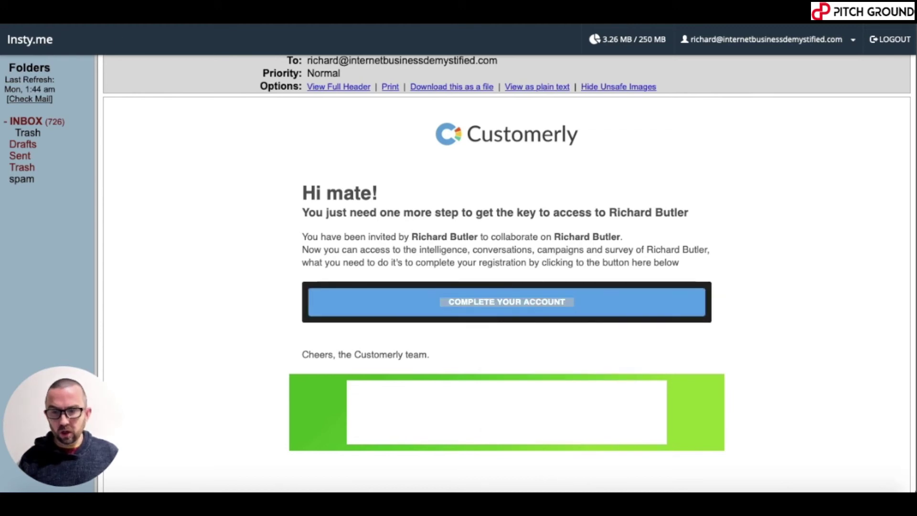
left_click(111, 1)
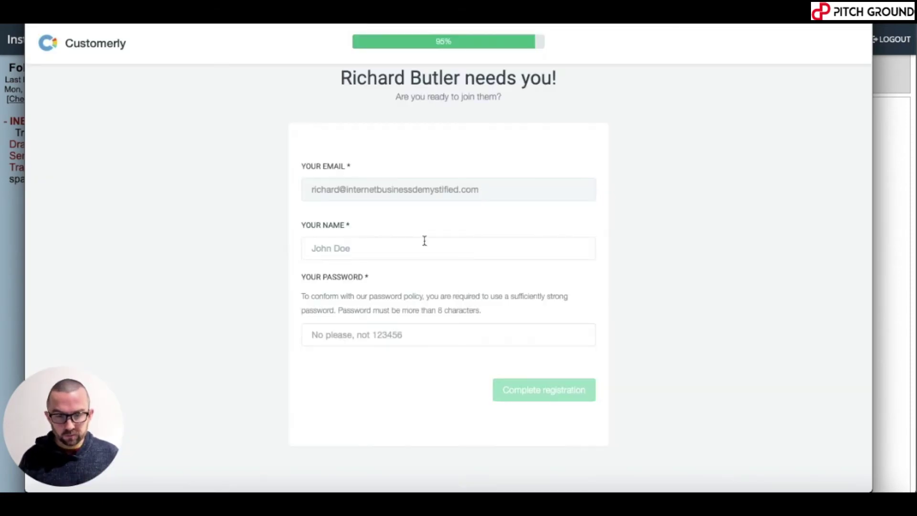
- Register the invited teammate with their name and a password
left_click(370, 249)
left_click(384, 255)
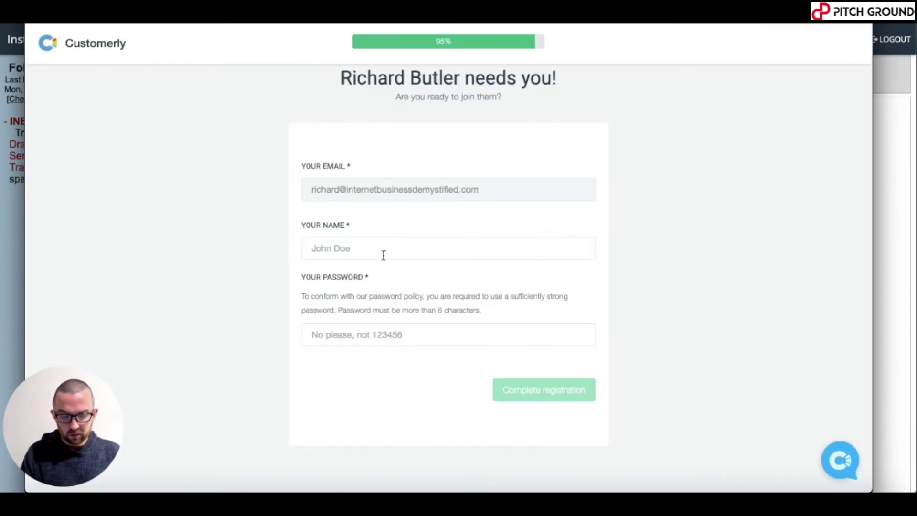
type("R")
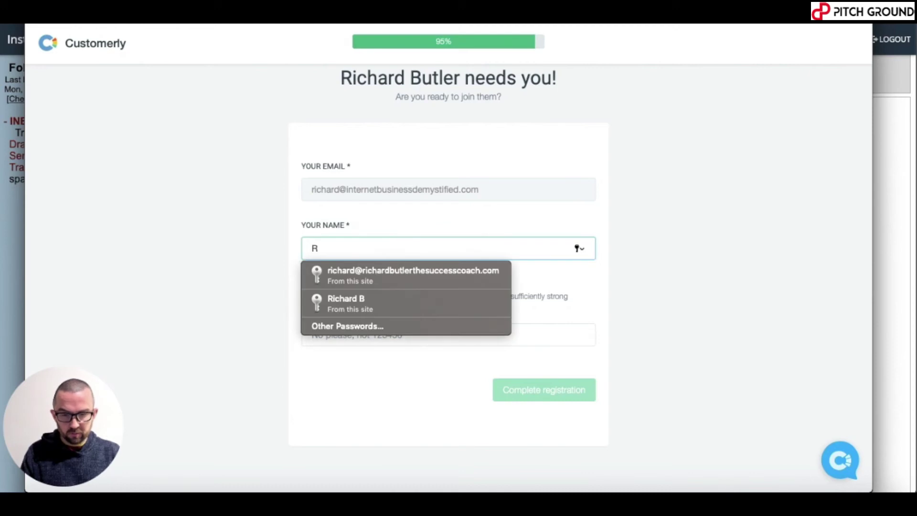
type("ich")
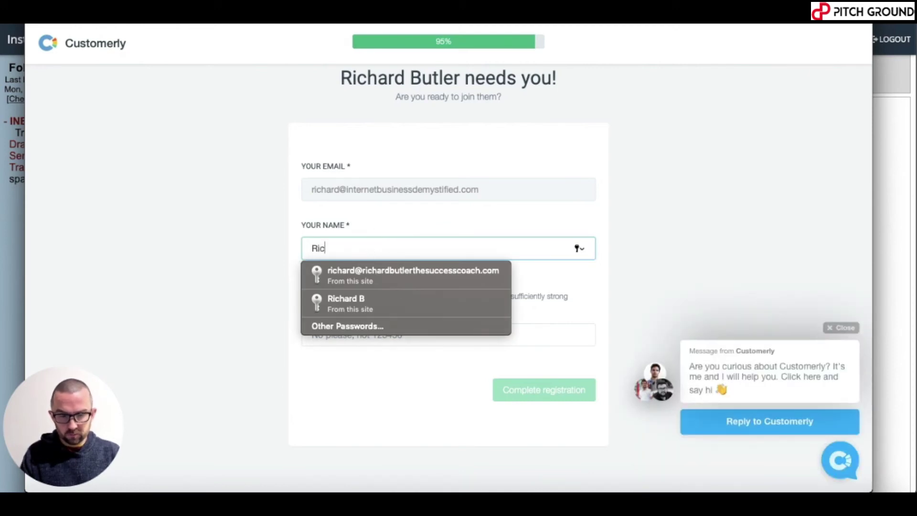
left_click(655, 234)
left_click(344, 333)
type("password12")
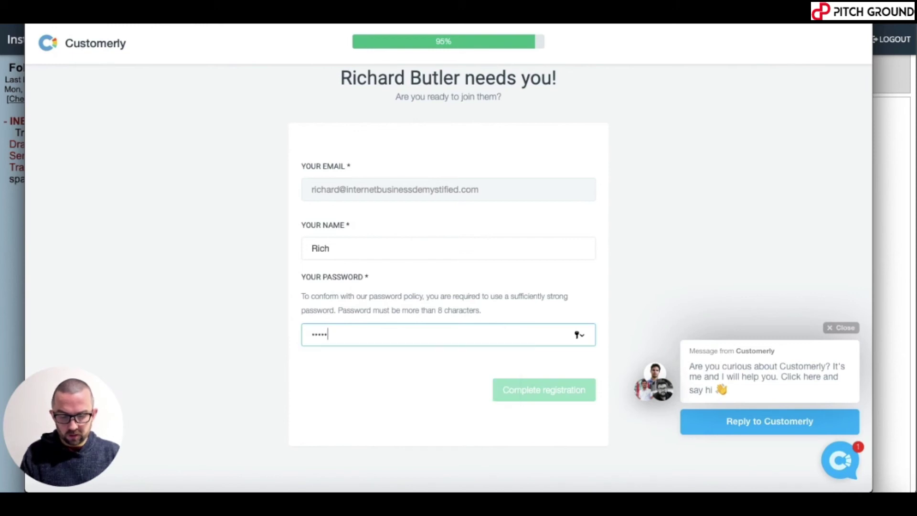
type("345")
left_click(535, 389)
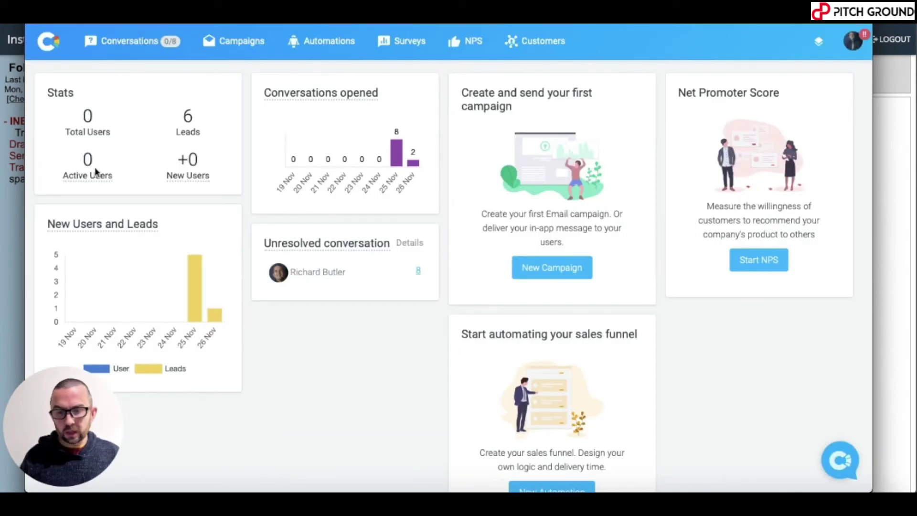
- Check the teammates list from the account menu, then go to the empty Teams page
left_click(855, 42)
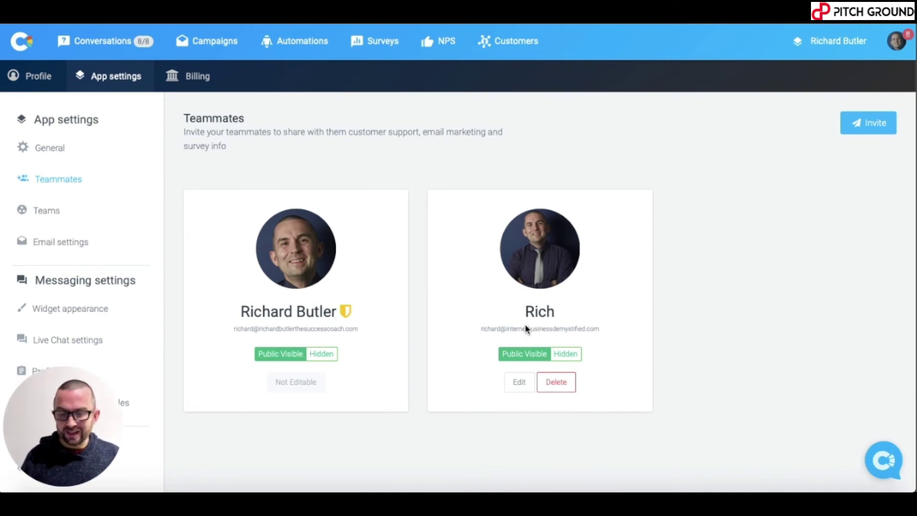
left_click(58, 210)
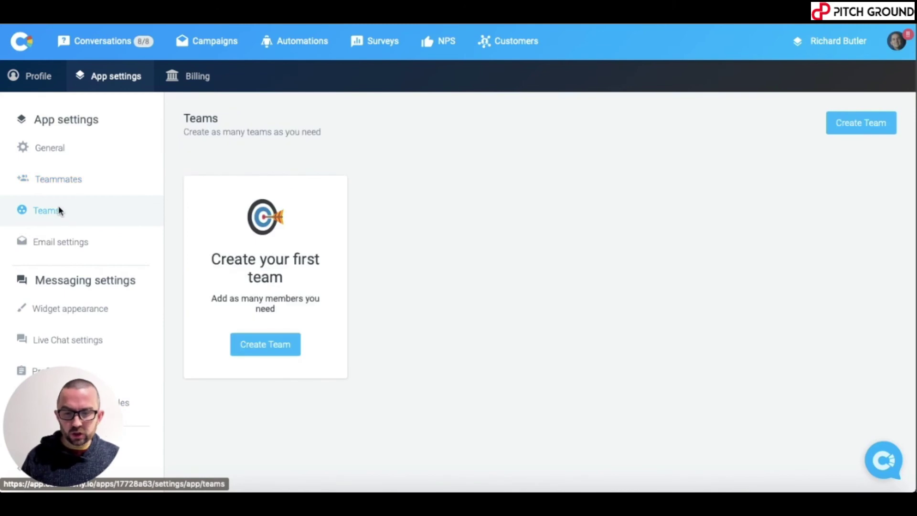
- Create team 'IT Dept' with the tools icon and the new teammate as member
left_click(276, 345)
scroll(334, 420, "down", 2)
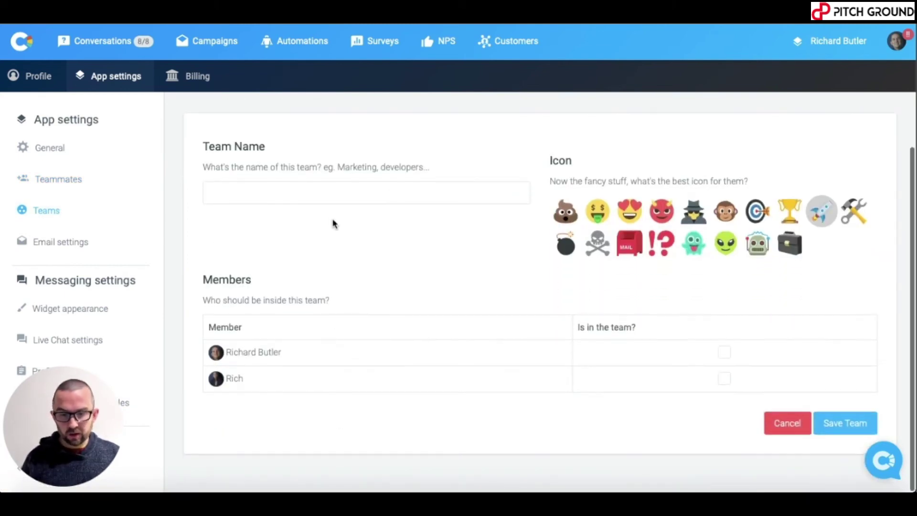
left_click(320, 202)
type("IT Dept")
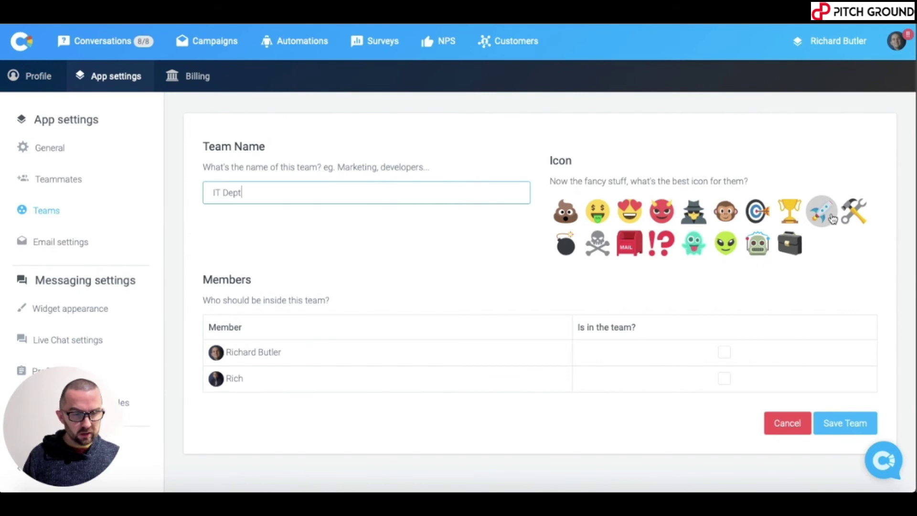
left_click(854, 211)
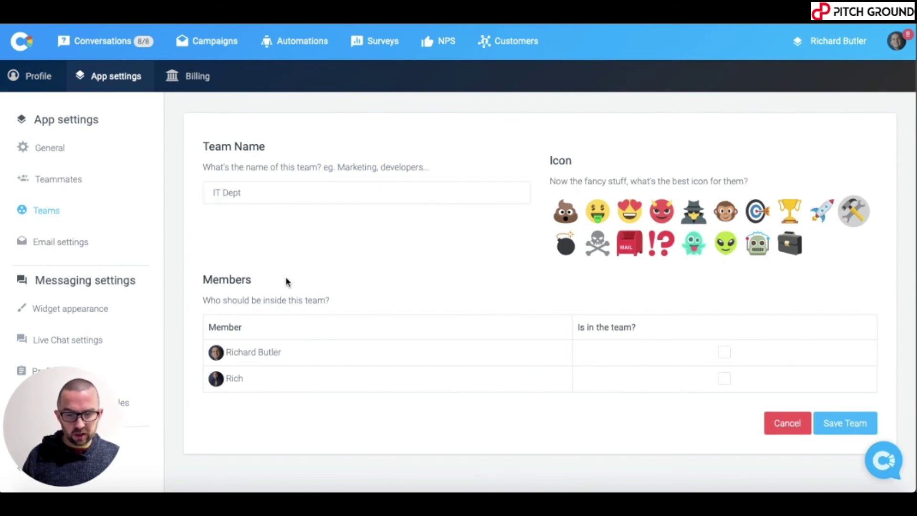
left_click(725, 377)
left_click(841, 427)
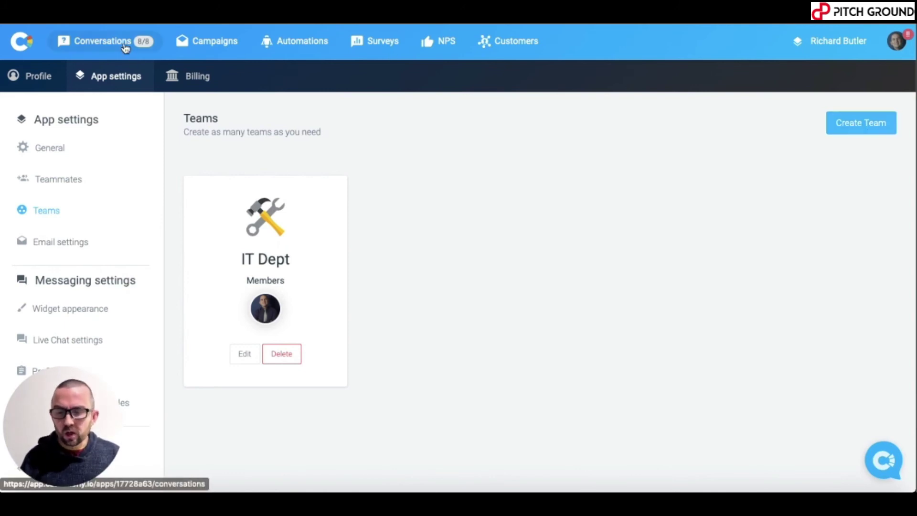
left_click(105, 42)
- Assign the top open conversation to the IT Dept team
left_click(84, 164)
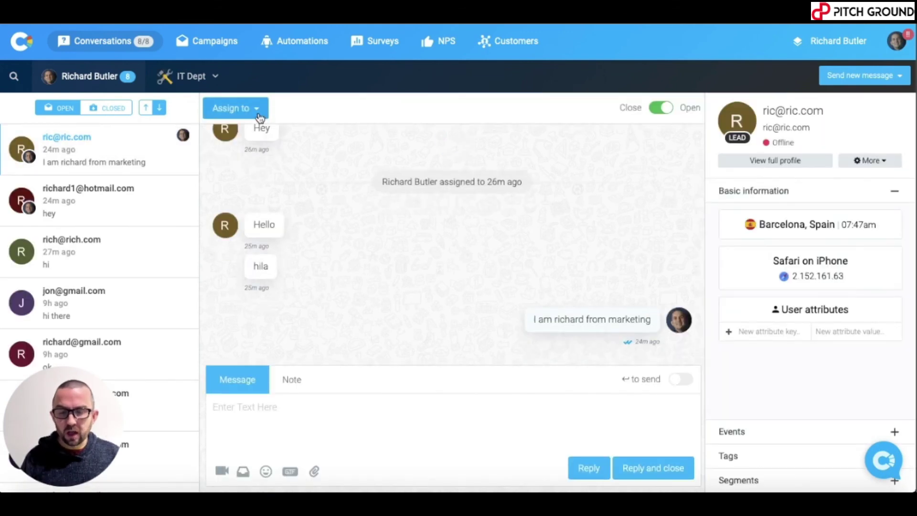
left_click(258, 113)
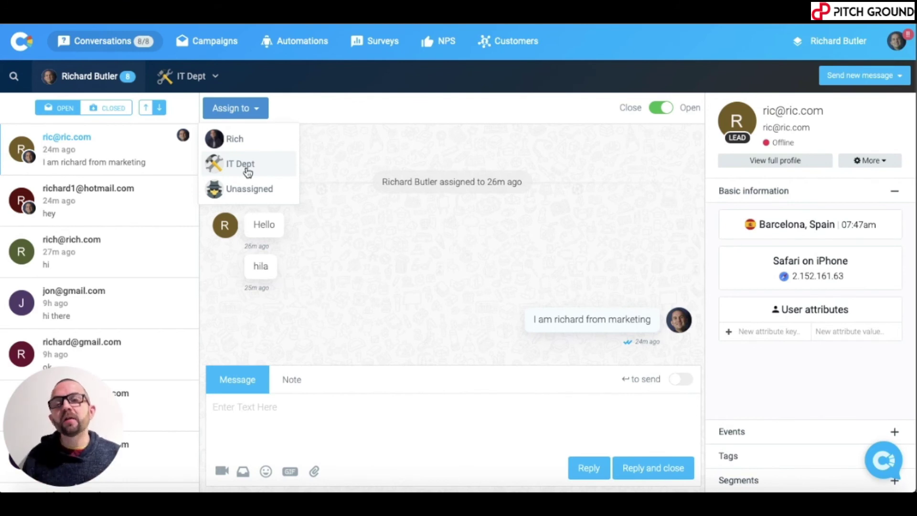
left_click(247, 171)
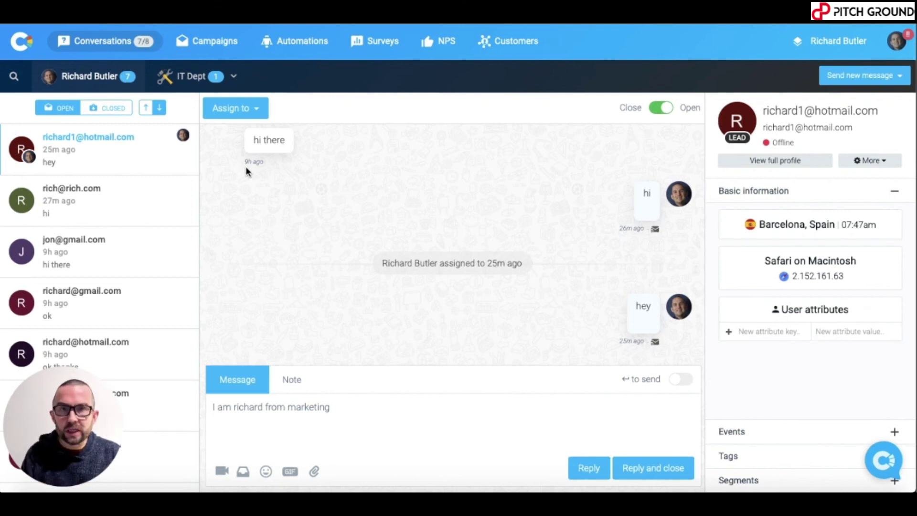
- Confirm the dashboard lists one unresolved IT Dept conversation, then open the Profile settings
left_click(897, 41)
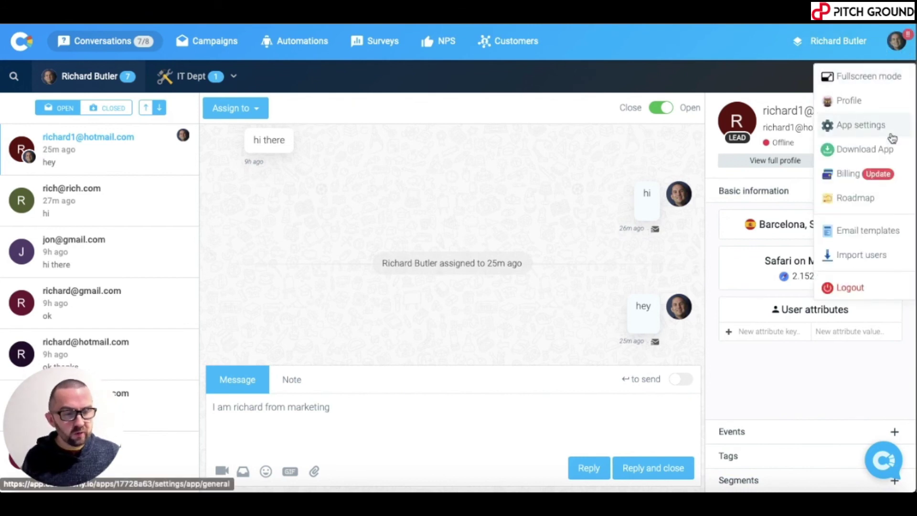
left_click(22, 41)
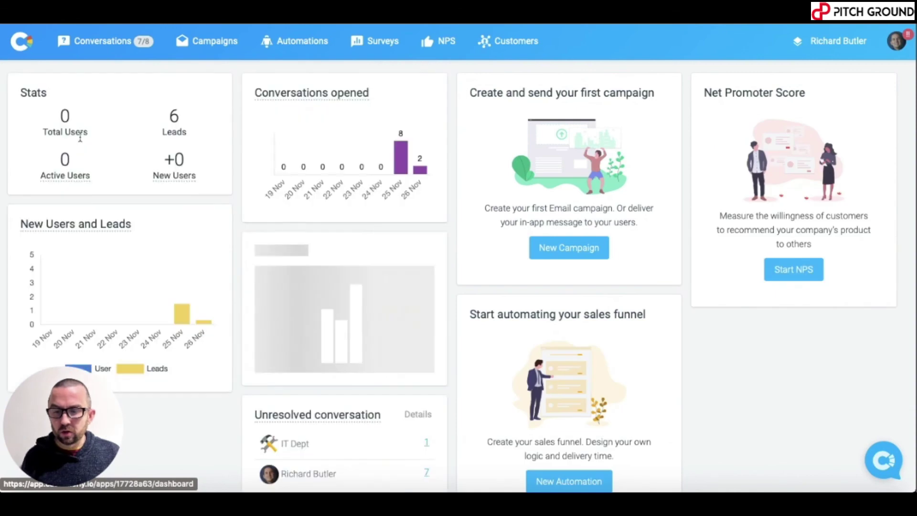
scroll(345, 268, "down", 4)
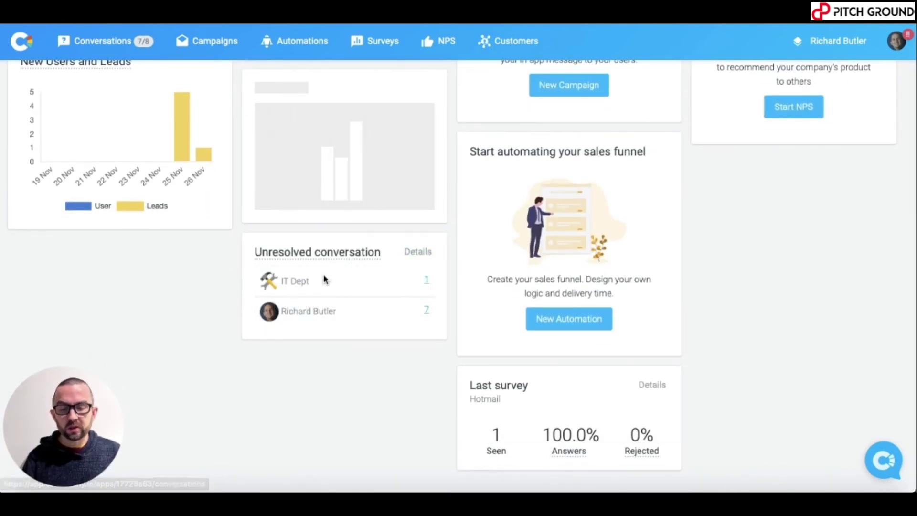
scroll(332, 335, "up", 4)
scroll(333, 335, "down", 1)
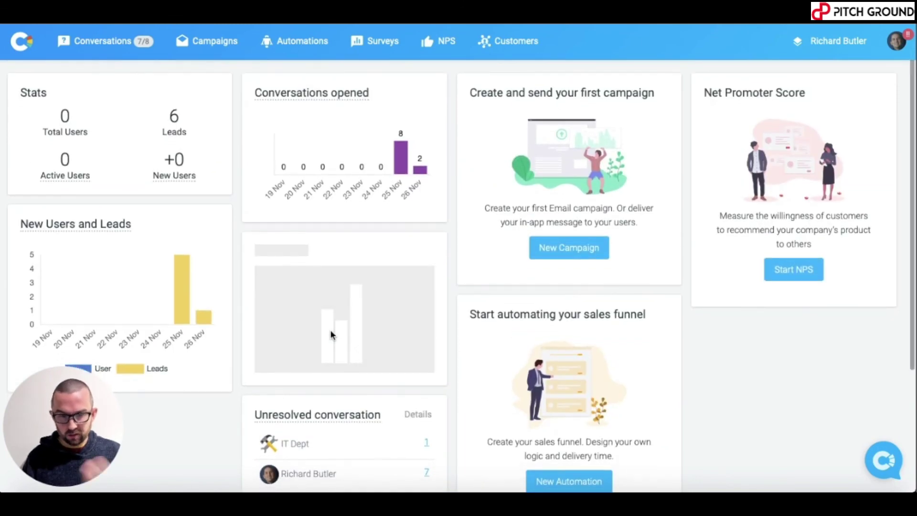
left_click(897, 40)
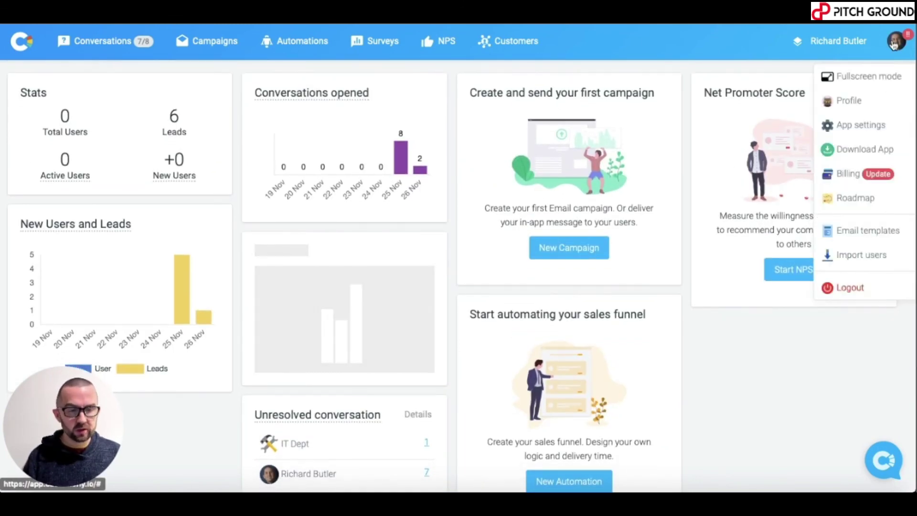
left_click(847, 101)
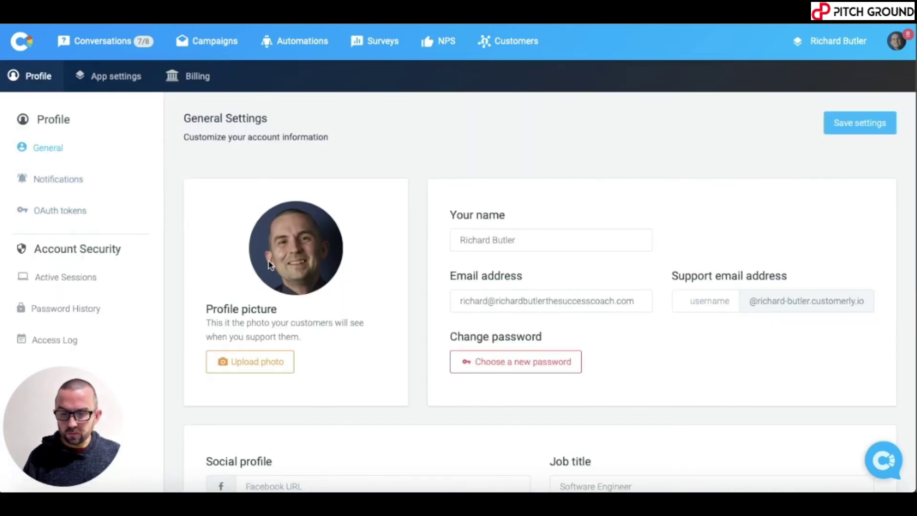
- Go to App settings > Teams to view the IT Dept team card with its one member
scroll(269, 263, "down", 1)
scroll(269, 264, "up", 1)
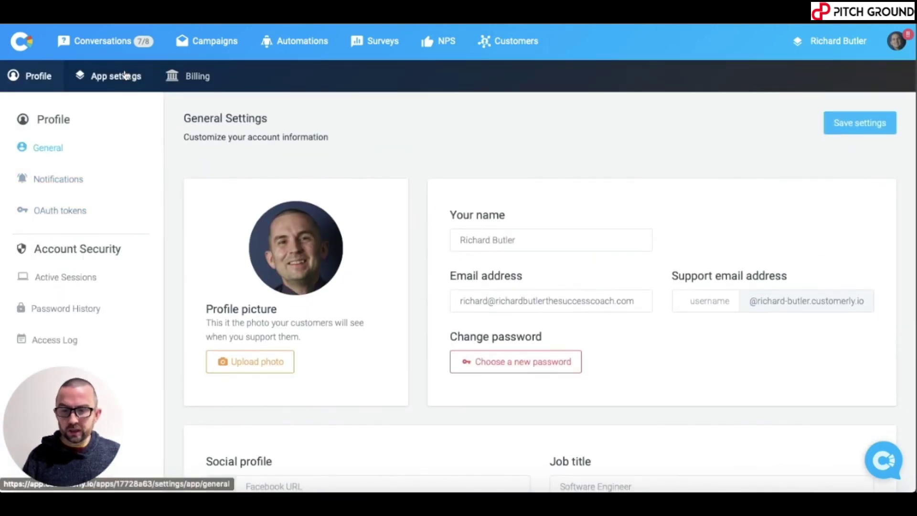
left_click(128, 76)
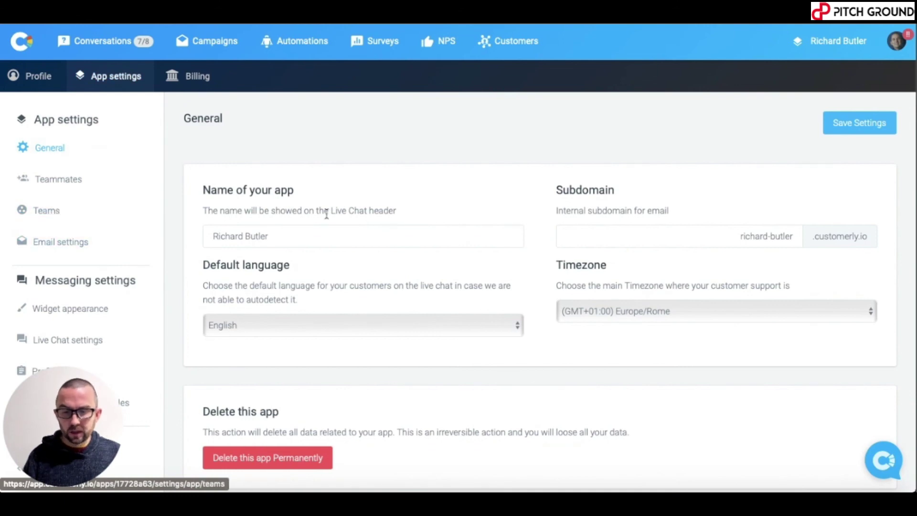
scroll(436, 236, "down", 1)
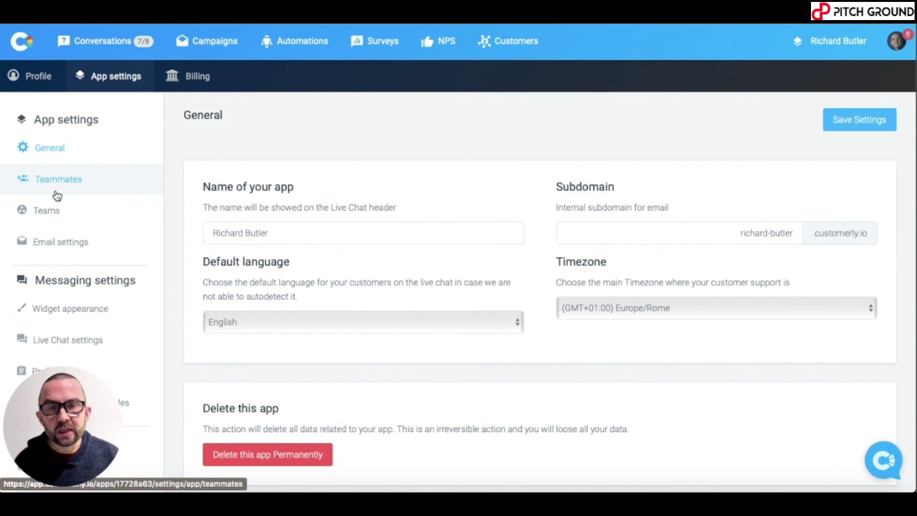
left_click(50, 211)
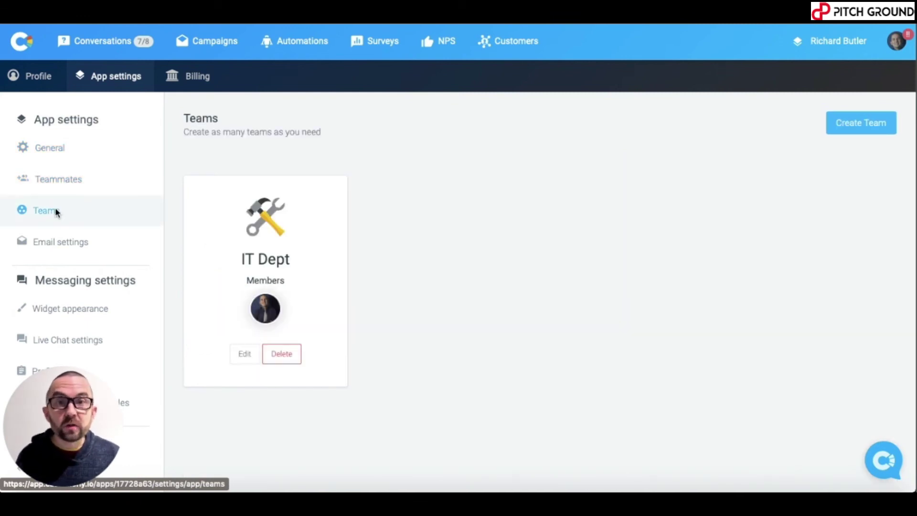